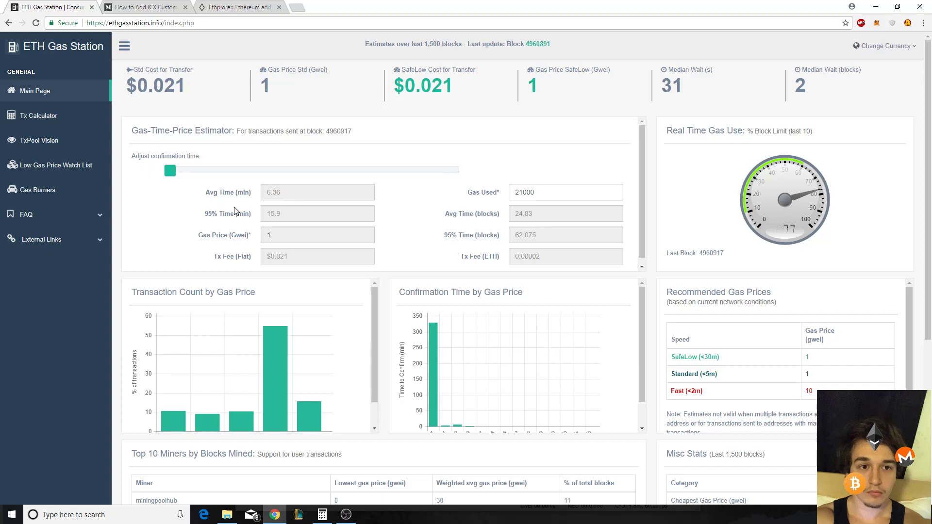
Copy the wallet address shown in Ethplorer and enter it as the recipient of a new MetaMask send transaction.
left_click(224, 6)
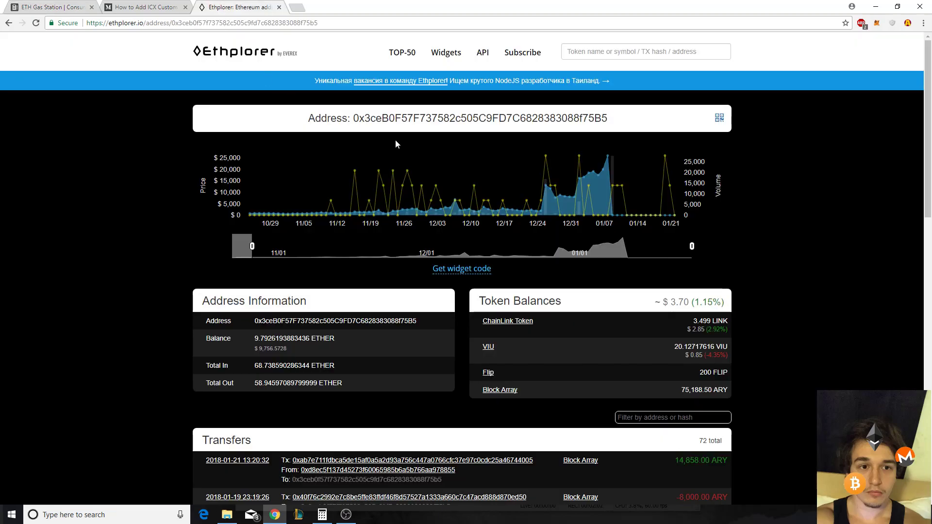
double_click(398, 117)
key("ctrl+c")
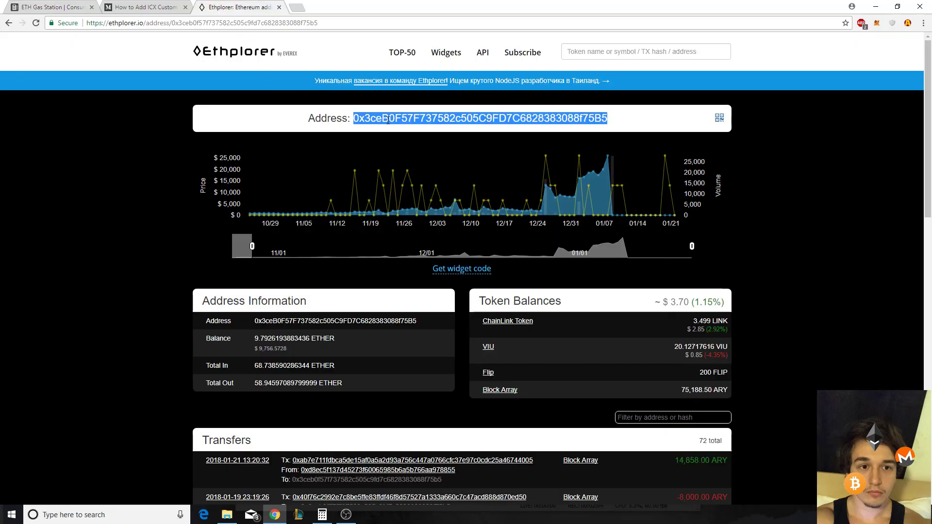
left_click(39, 6)
left_click(876, 23)
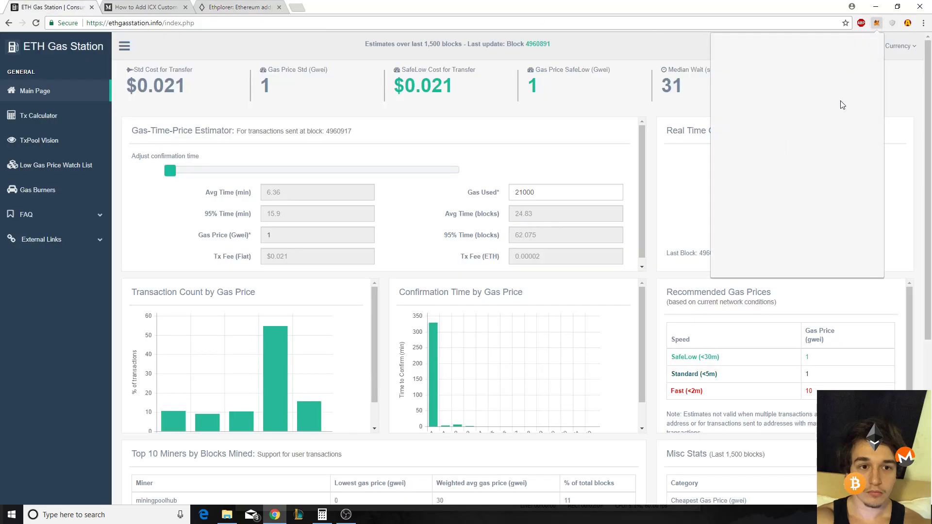
left_click(847, 104)
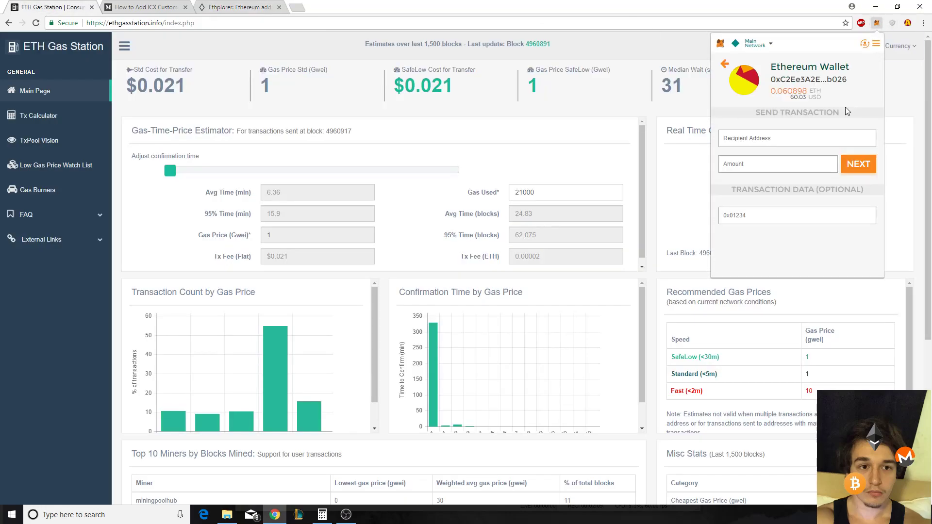
left_click(778, 138)
key("ctrl+v")
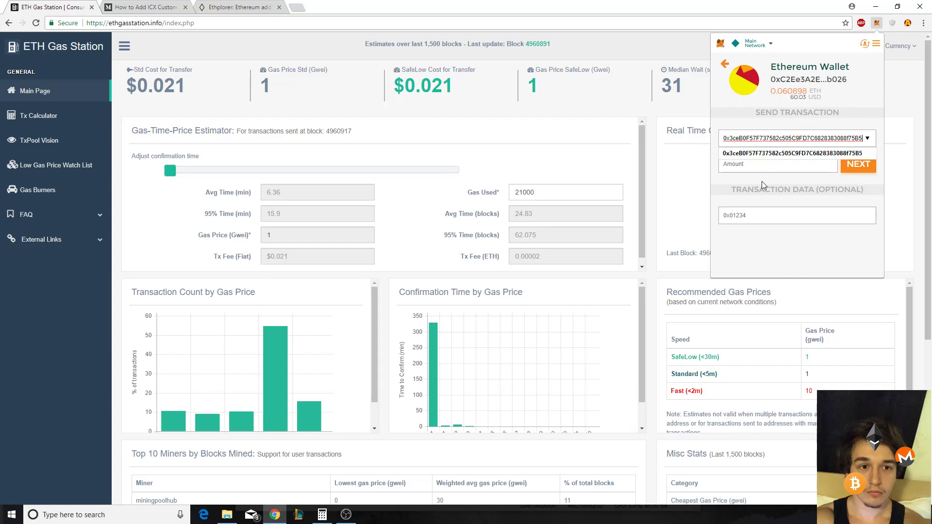
Set the amount to send to 0.04 ETH and proceed to the transaction confirmation.
left_click(765, 166)
type("0.0")
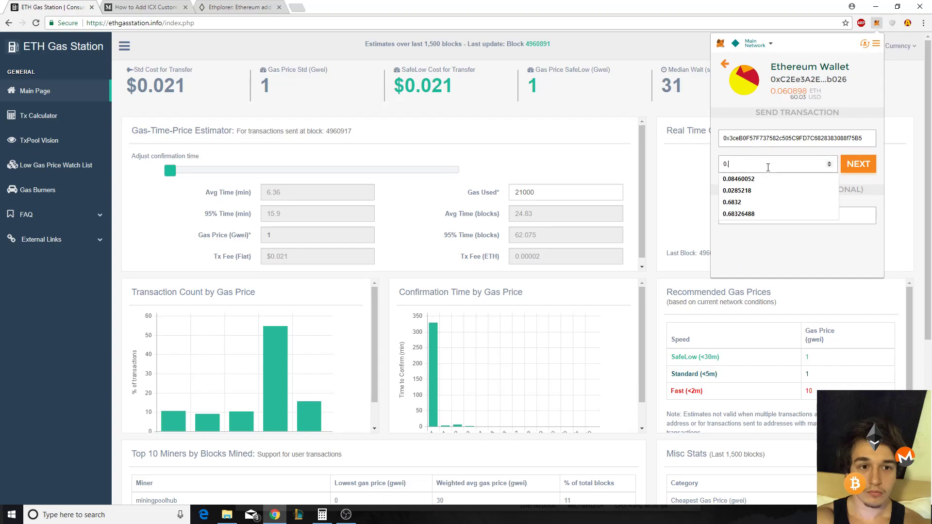
key("BackSpace")
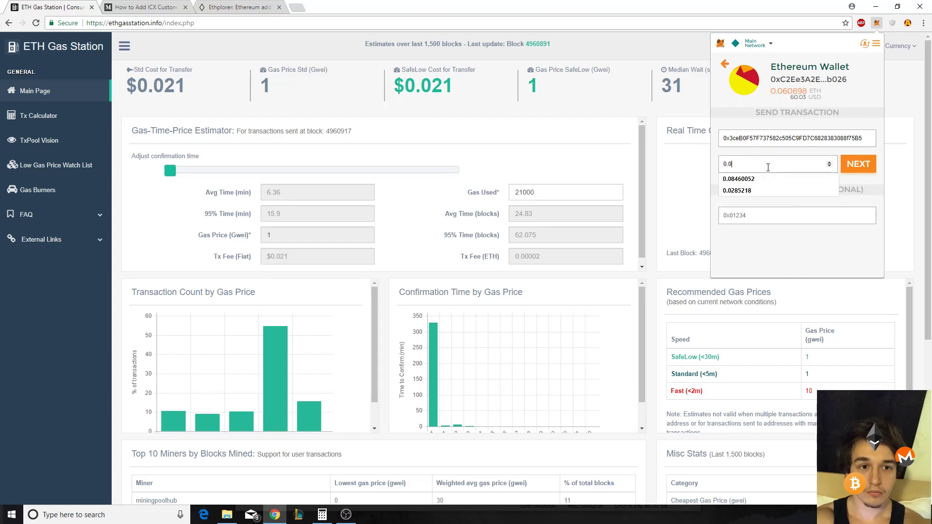
type("4")
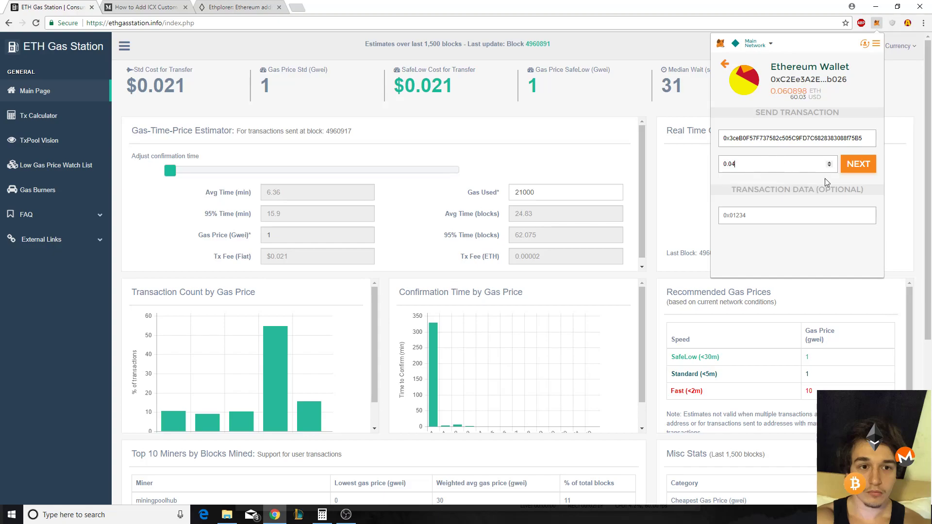
left_click(854, 165)
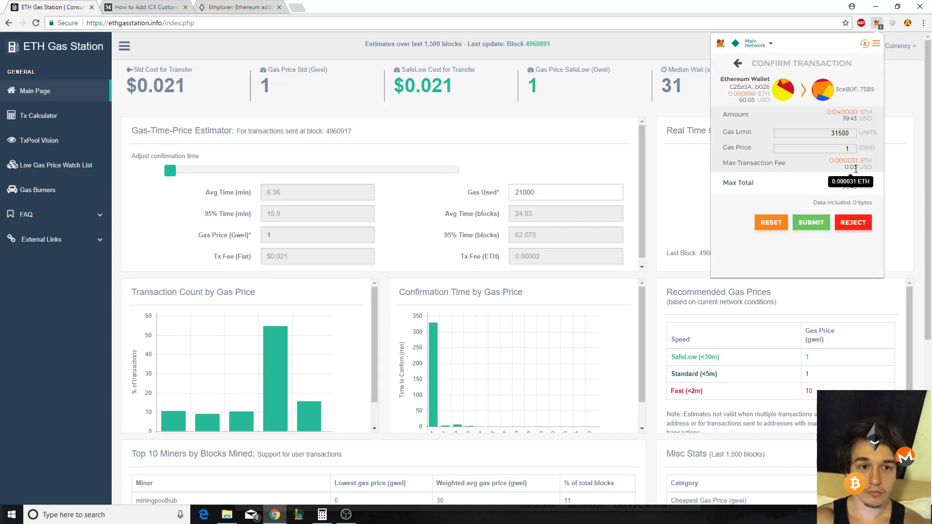
Set the gas limit to 200000 units and the gas price to 20 Gwei, then reject the transaction.
key("Tab")
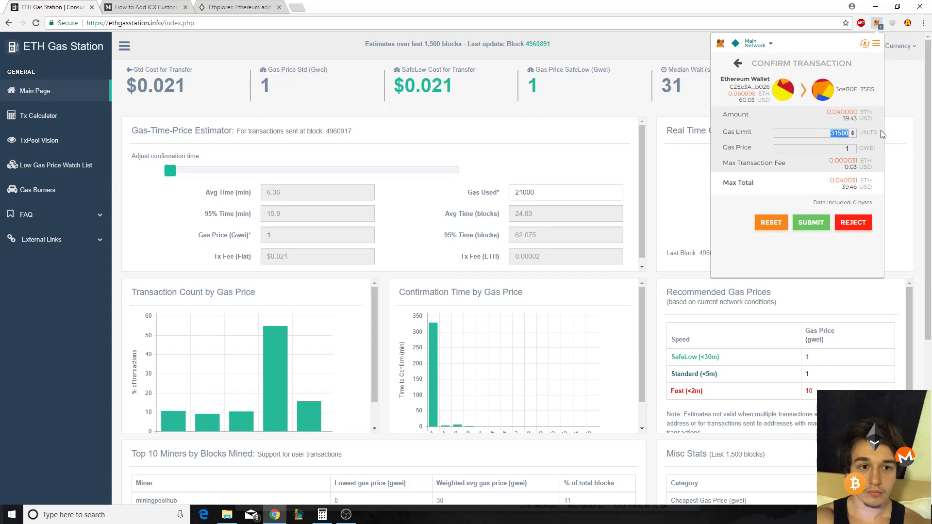
type("20")
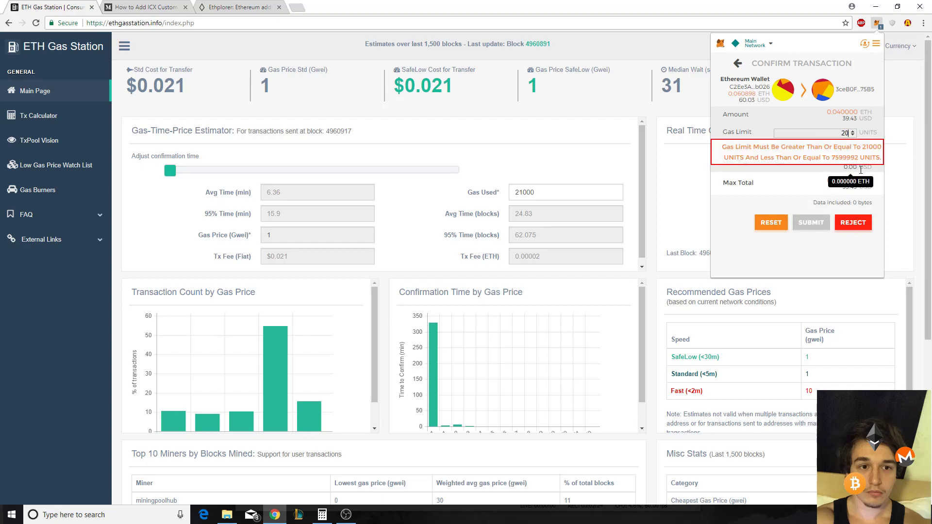
type("0000")
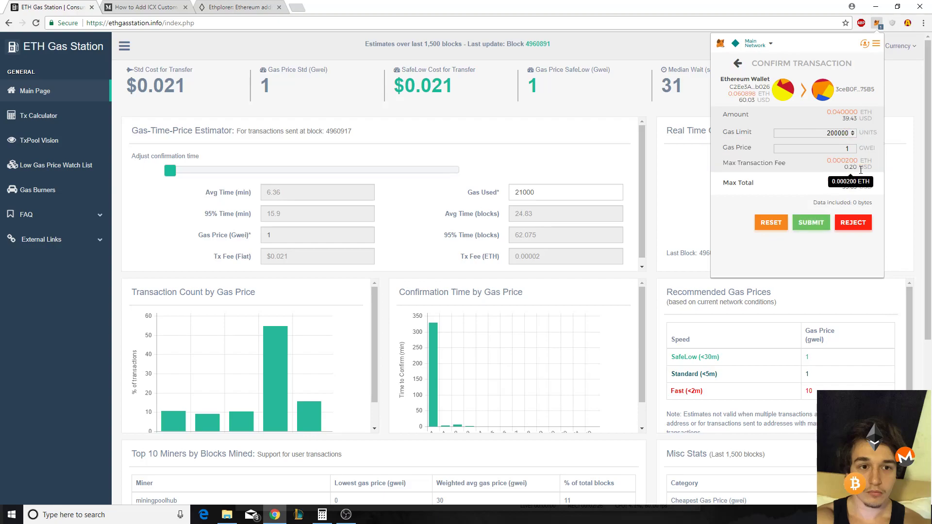
key("Tab")
type("20")
mouse_move(851, 167)
left_click(840, 226)
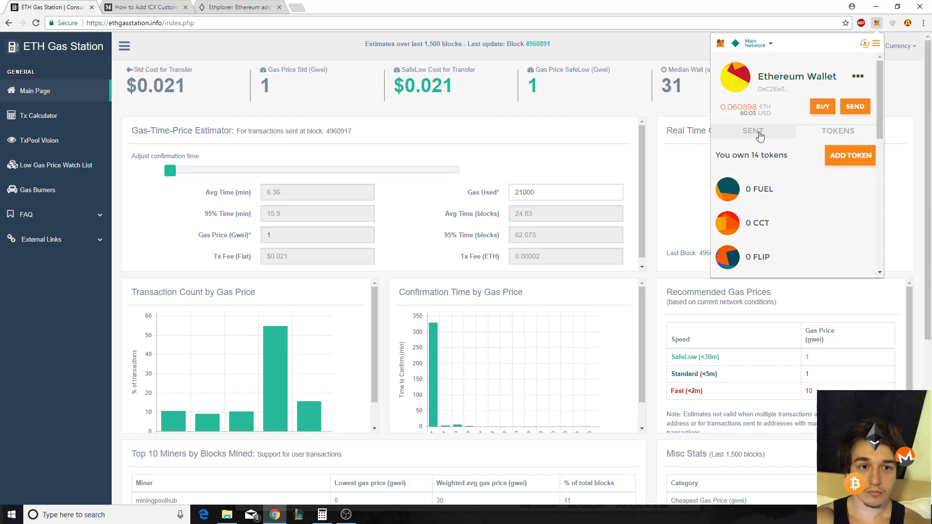
Copy the ICX contract address from the Medium article and enter it as the contract address of a new MetaMask token.
left_click(161, 5)
left_click_drag(601, 230, 398, 221)
key("ctrl+c")
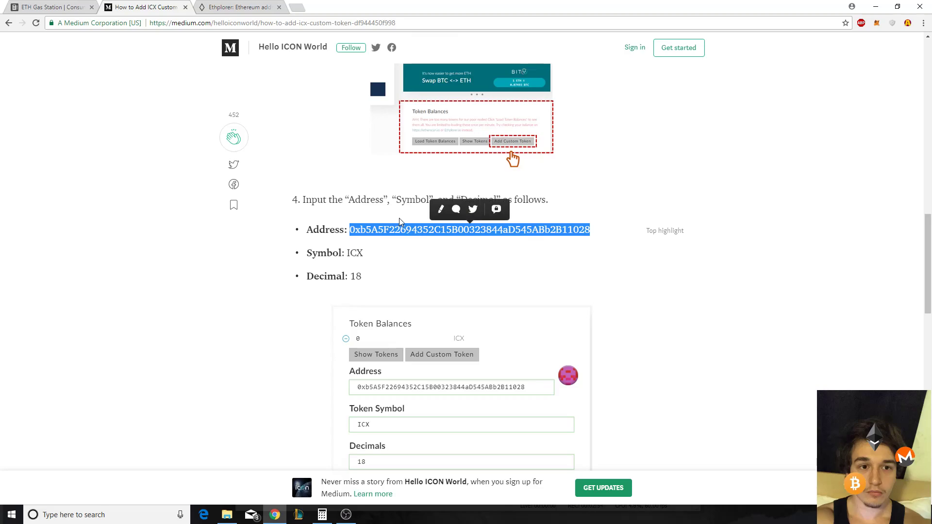
left_click(876, 24)
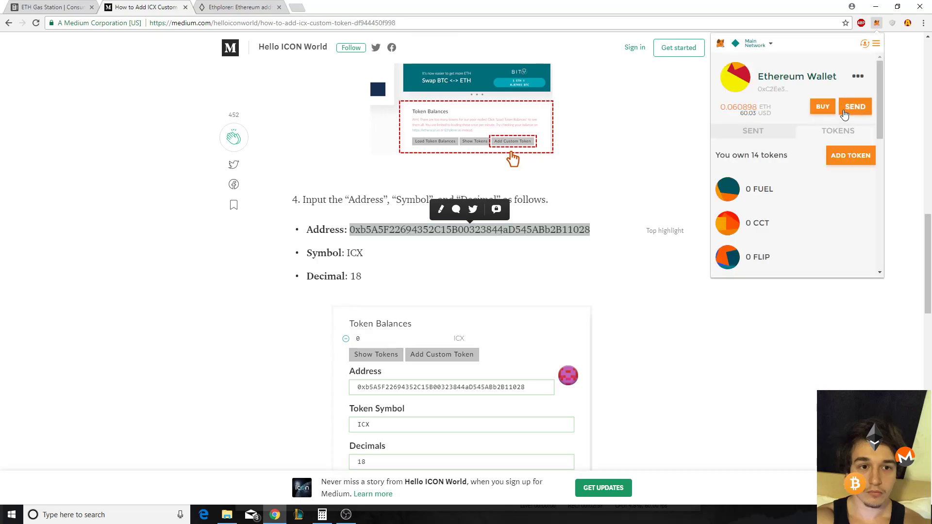
left_click(855, 160)
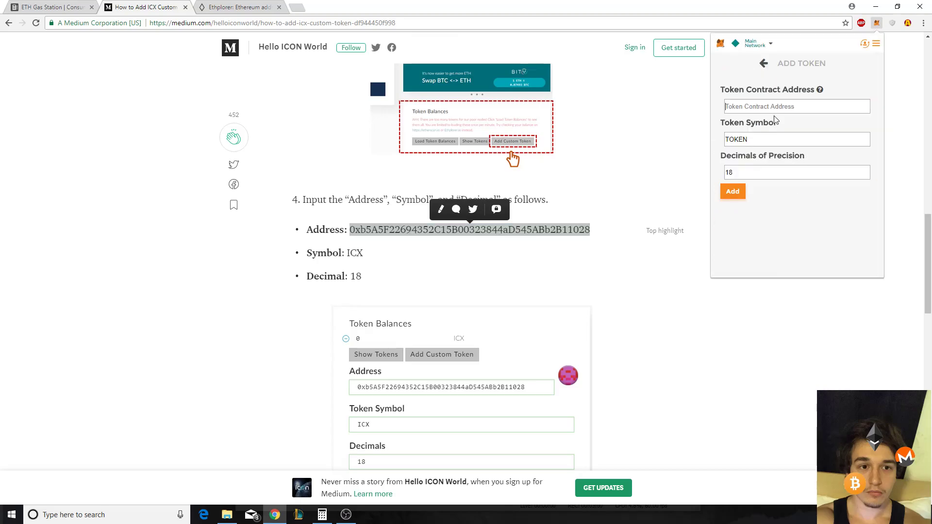
key("ctrl+v")
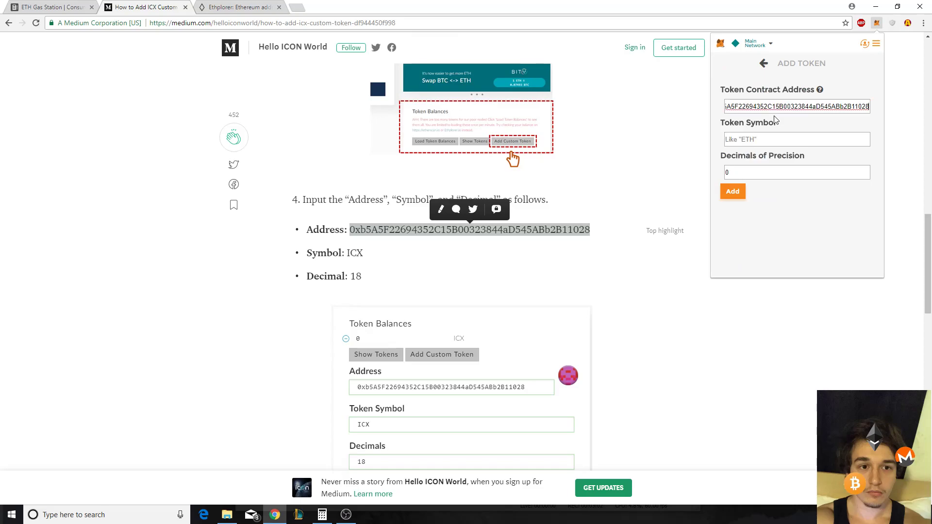
Set the token symbol to ICX and the decimals of precision to 18, then add the token to the wallet.
left_click(726, 139)
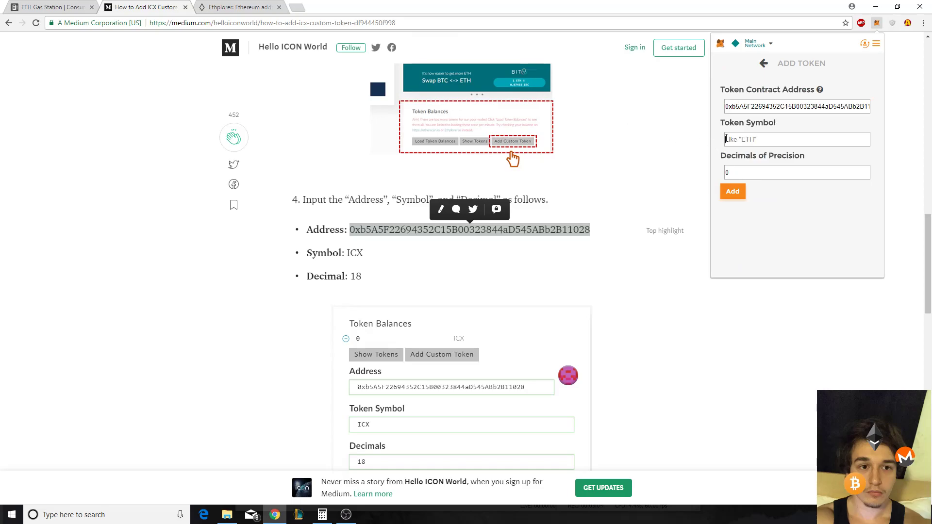
type("ICX")
left_click(771, 172)
type("18")
left_click(733, 191)
scroll(820, 228, "down", 5)
scroll(820, 228, "up", 4)
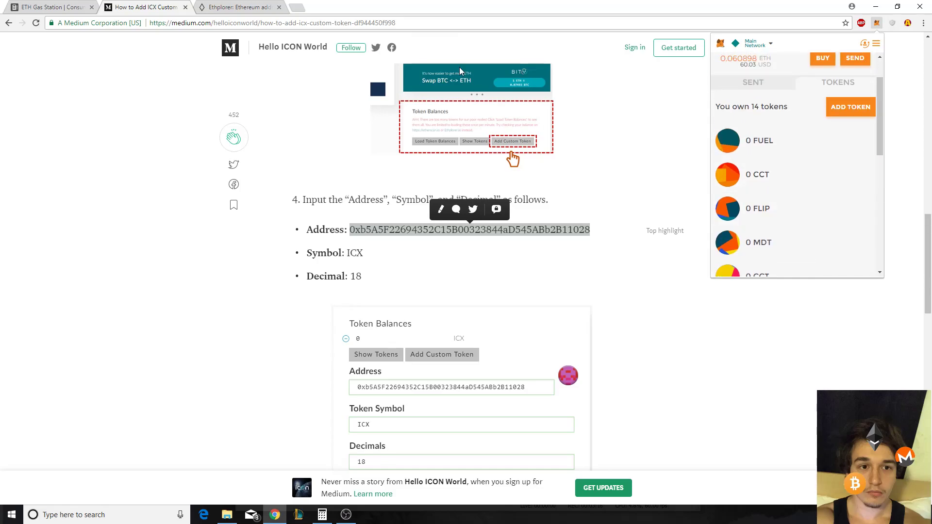
Switch to Ethplorer and review the address information, token balances and transfers of the wallet address.
left_click(246, 5)
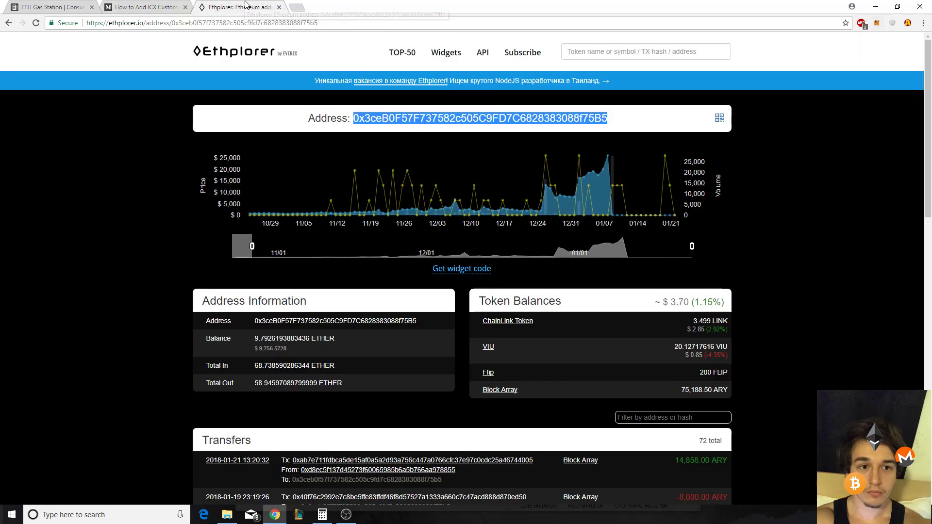
left_click(647, 52)
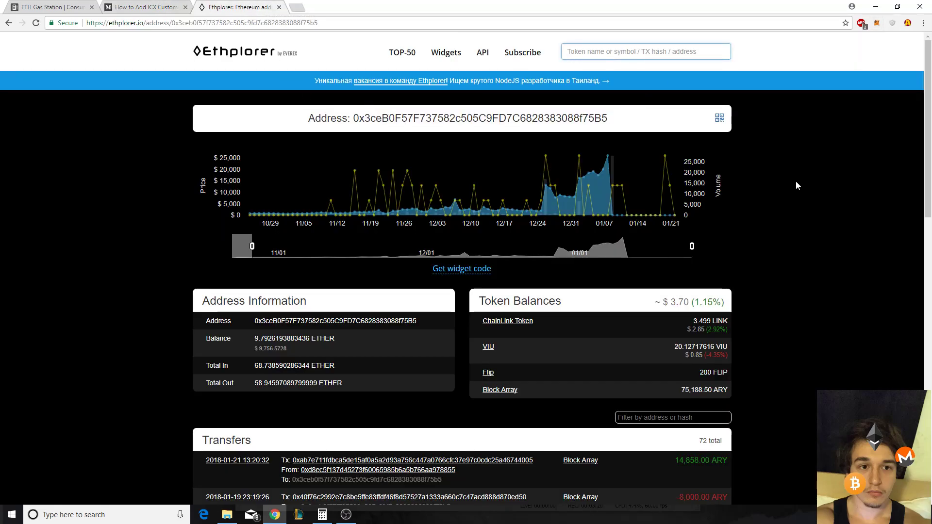
scroll(592, 266, "down", 1)
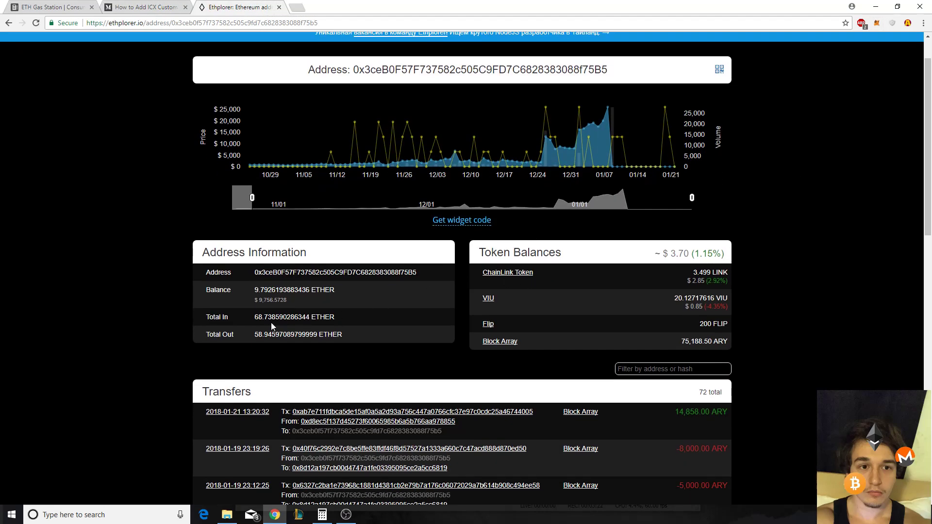
scroll(313, 338, "up", 1)
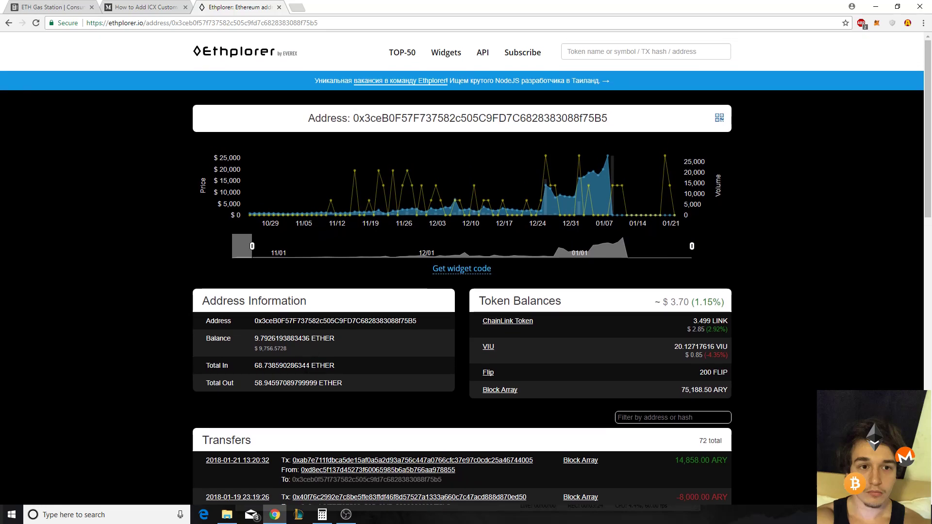